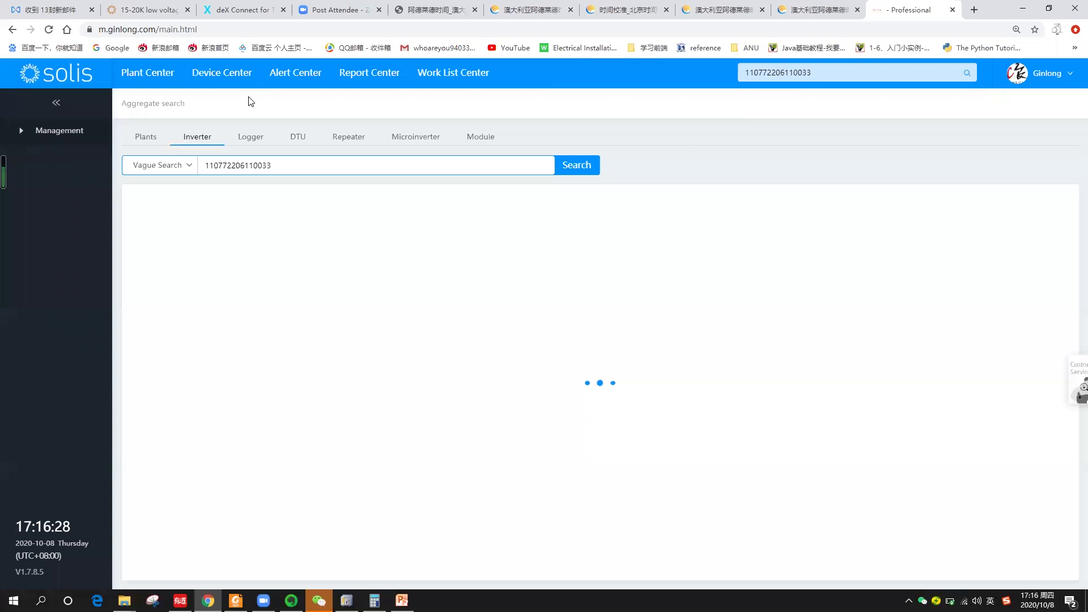
Try to load the inverter overview in the Device Center
left_click(222, 82)
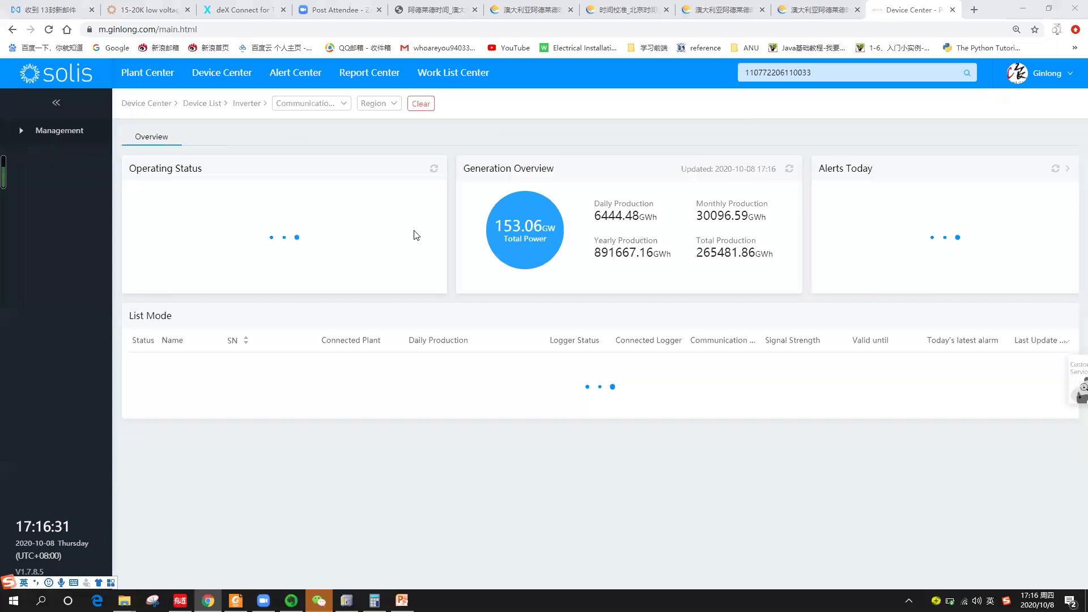
left_click(23, 132)
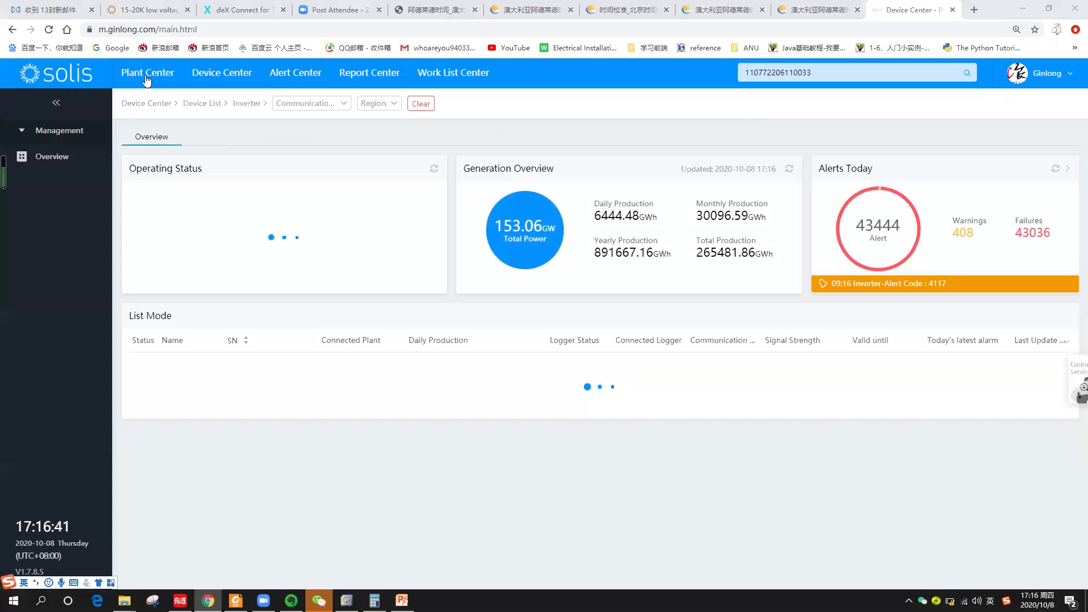
left_click(56, 107)
left_click(209, 84)
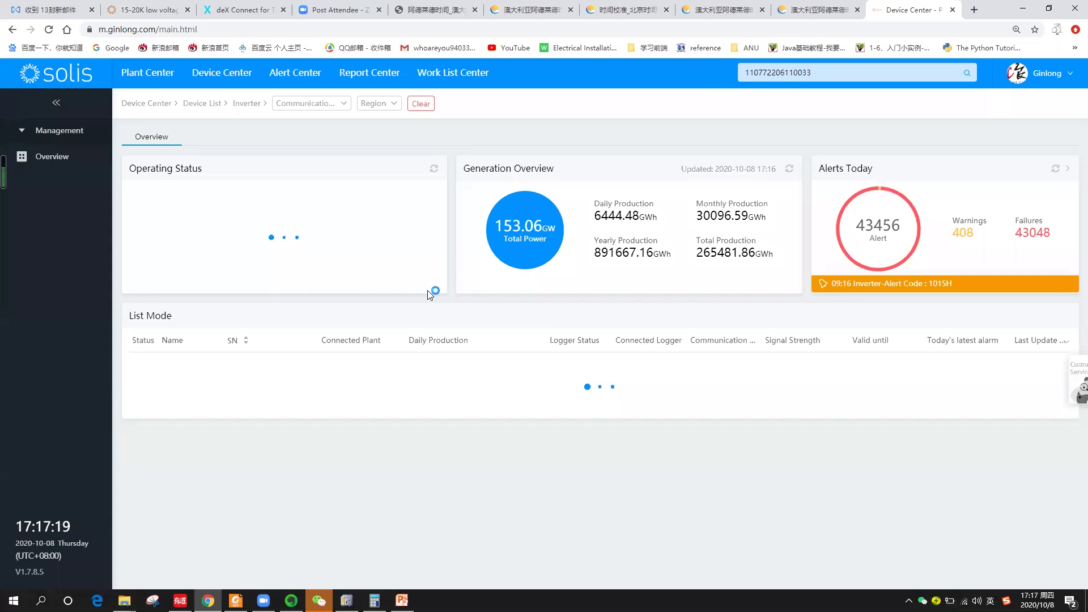
Reload the monitoring portal and decline the incoming voice call
left_click(50, 33)
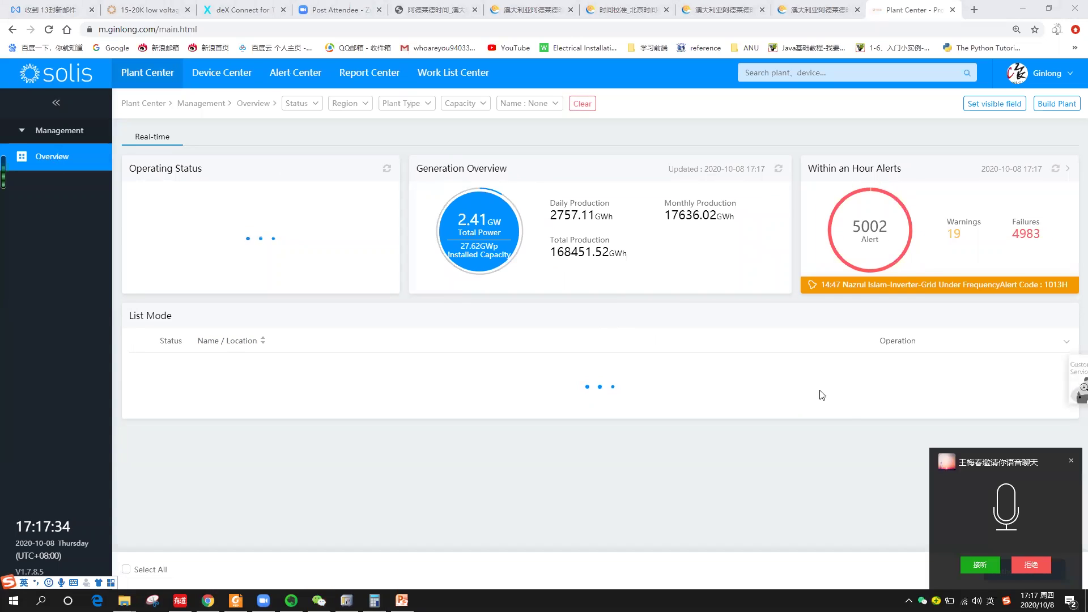
left_click(1030, 565)
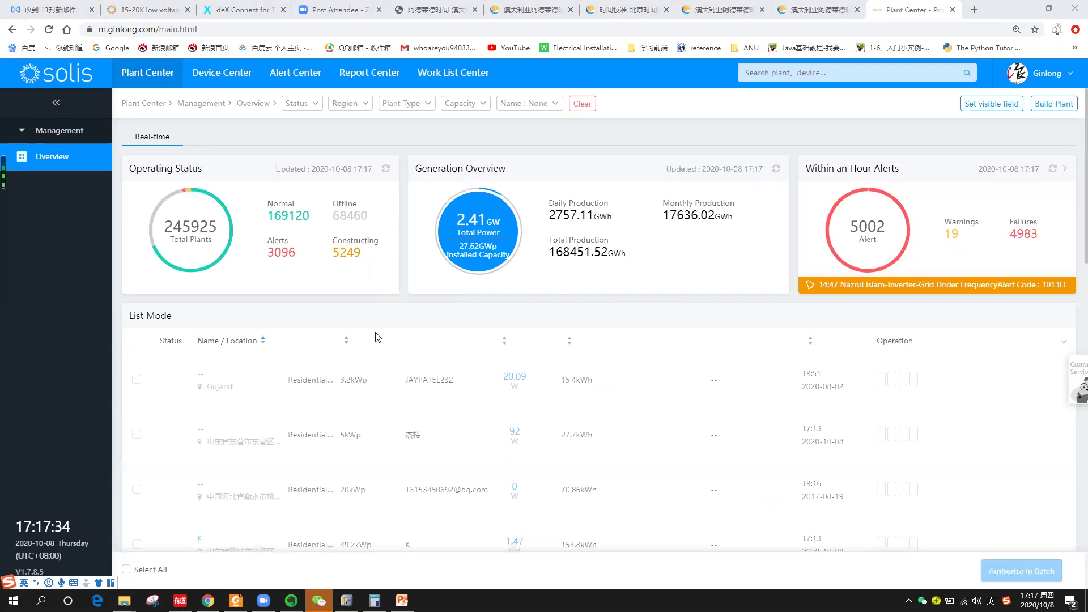
Open the inverter of the 5 kWp plant from that plant's device list, view its device information and close it
left_click(312, 449)
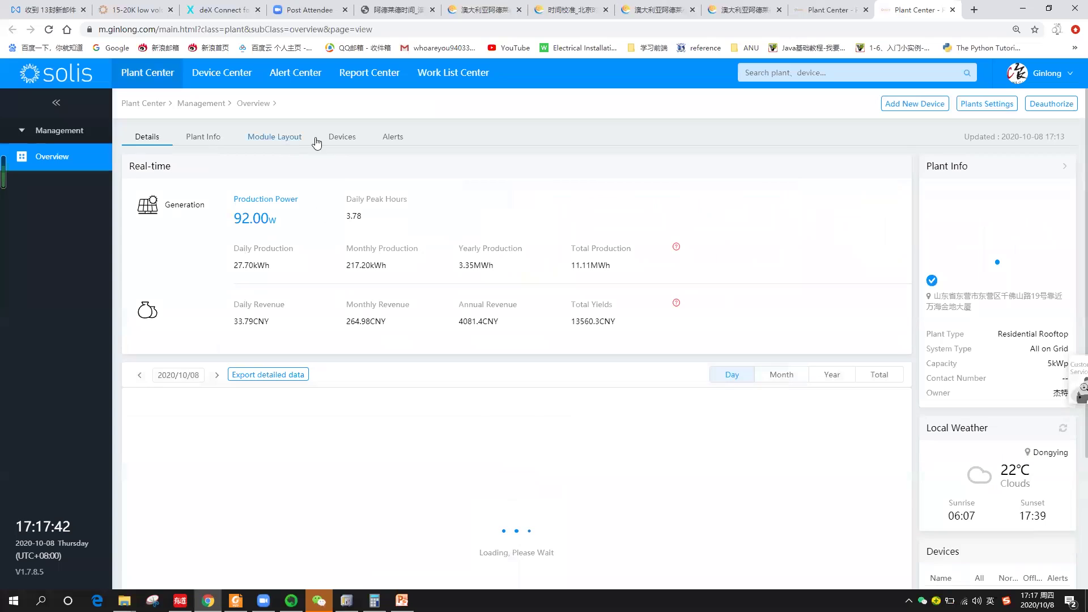
left_click(342, 137)
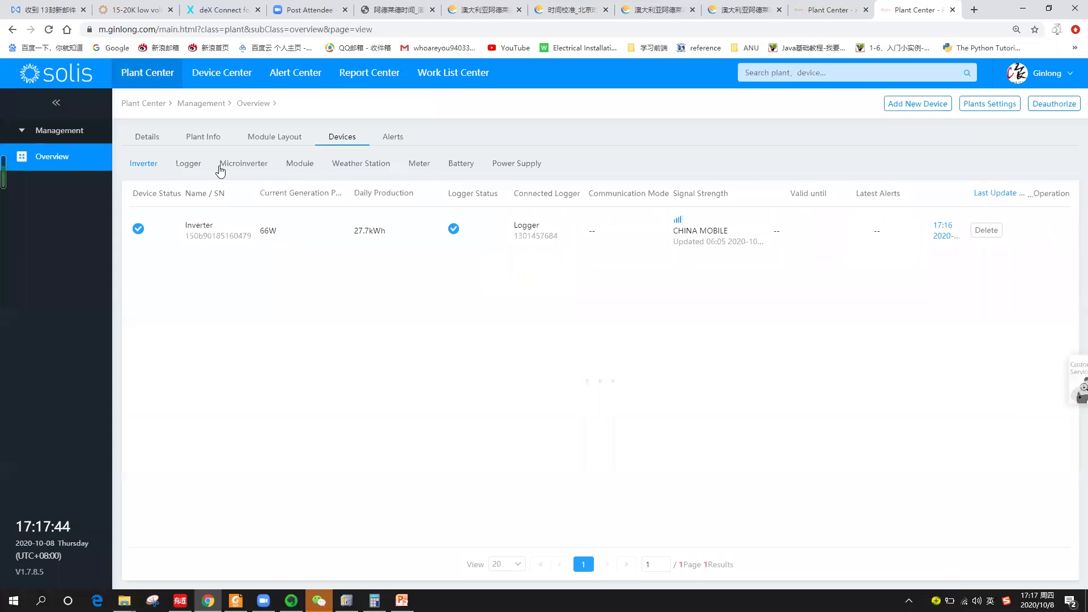
left_click(219, 234)
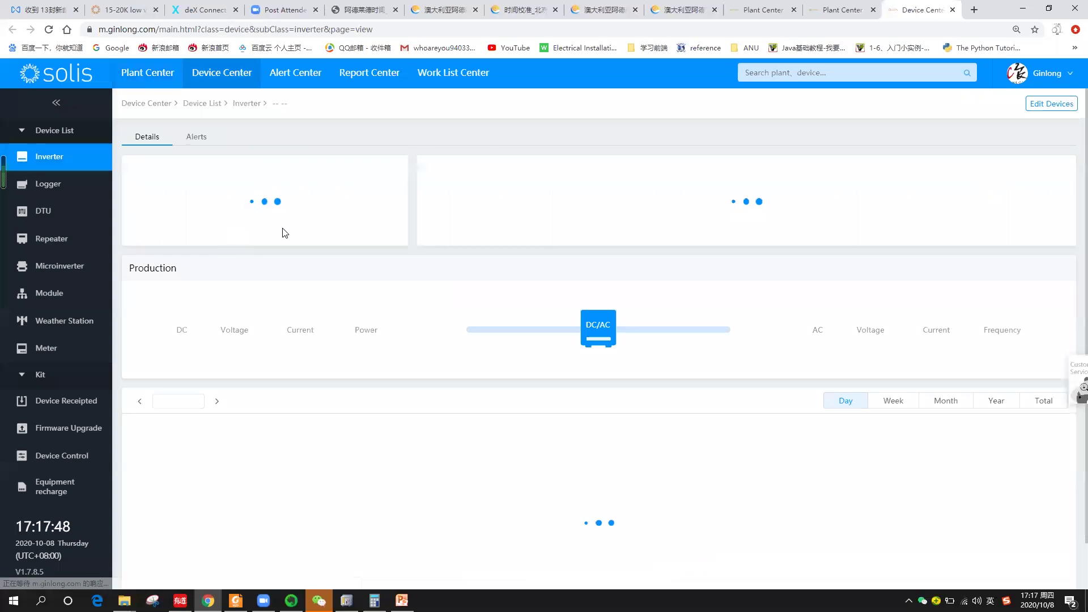
left_click(388, 175)
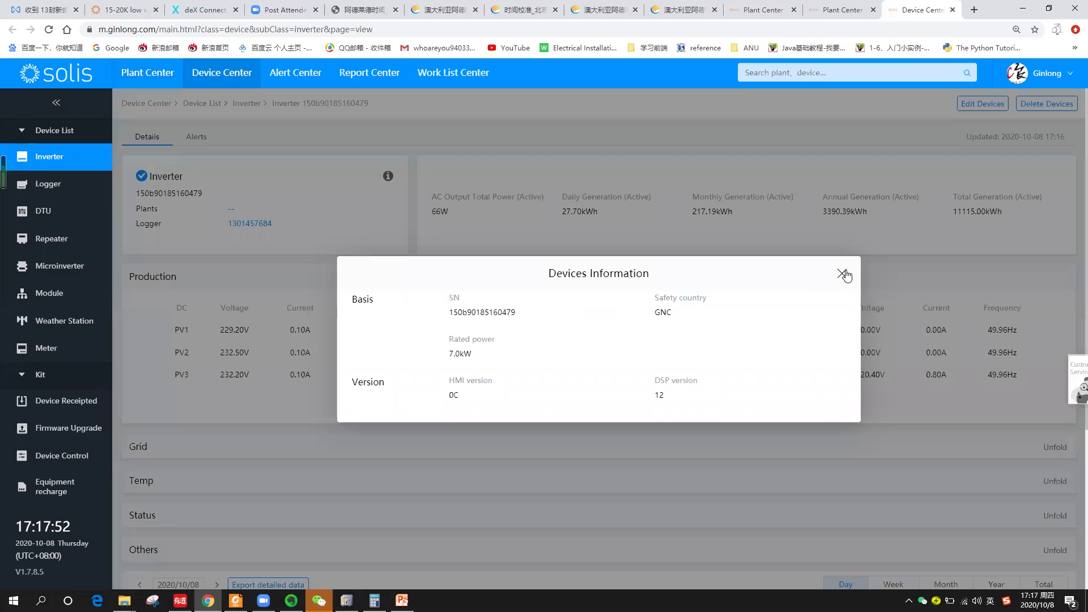
left_click(842, 274)
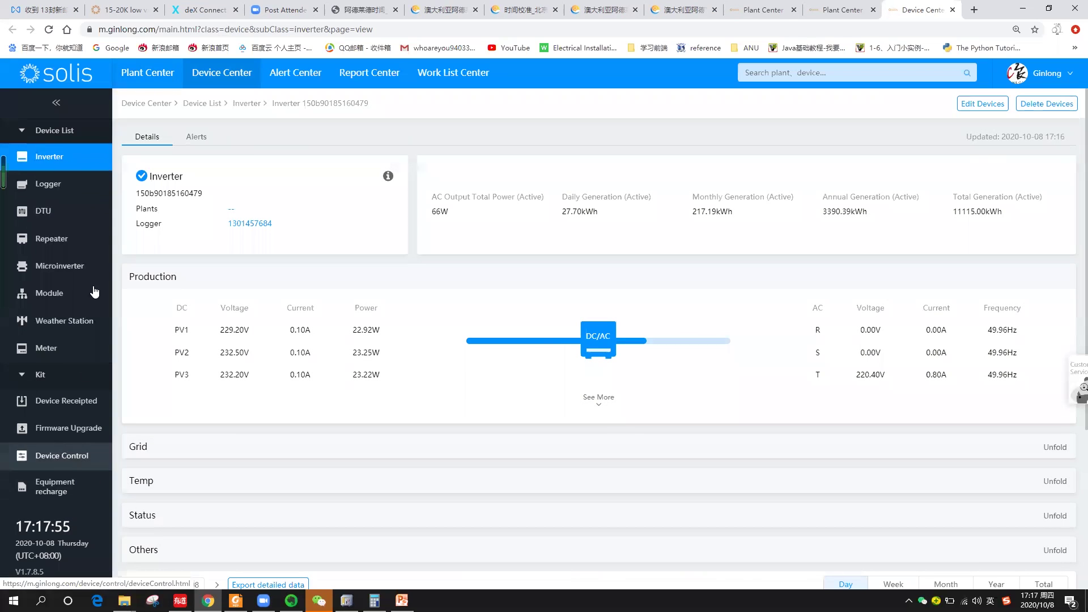
Open Device Control, select the second inverter in the list and show its operation parameters
left_click(62, 461)
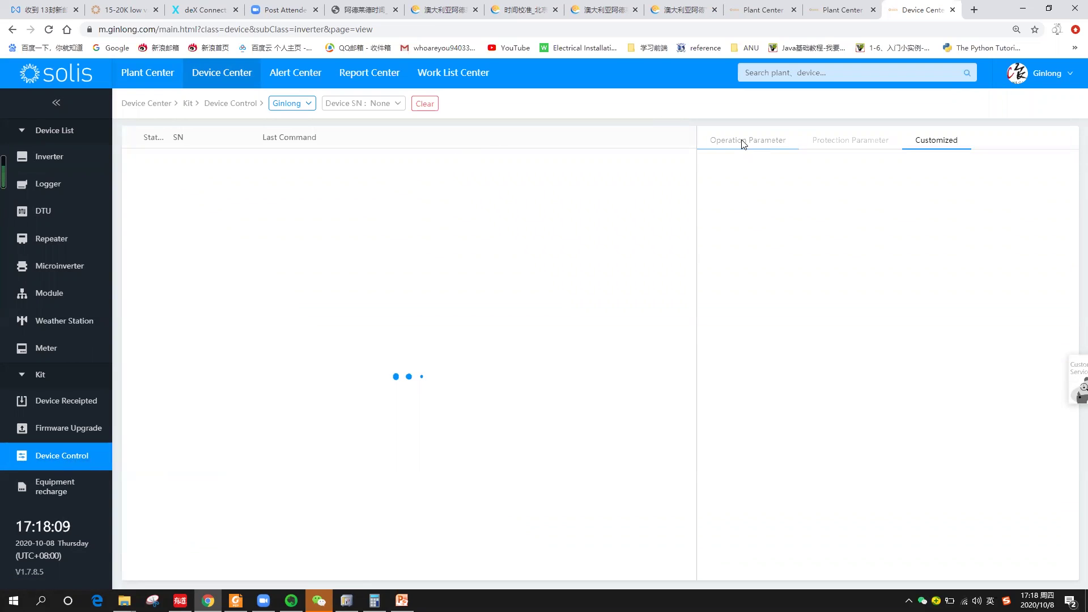
mouse_move(742, 144)
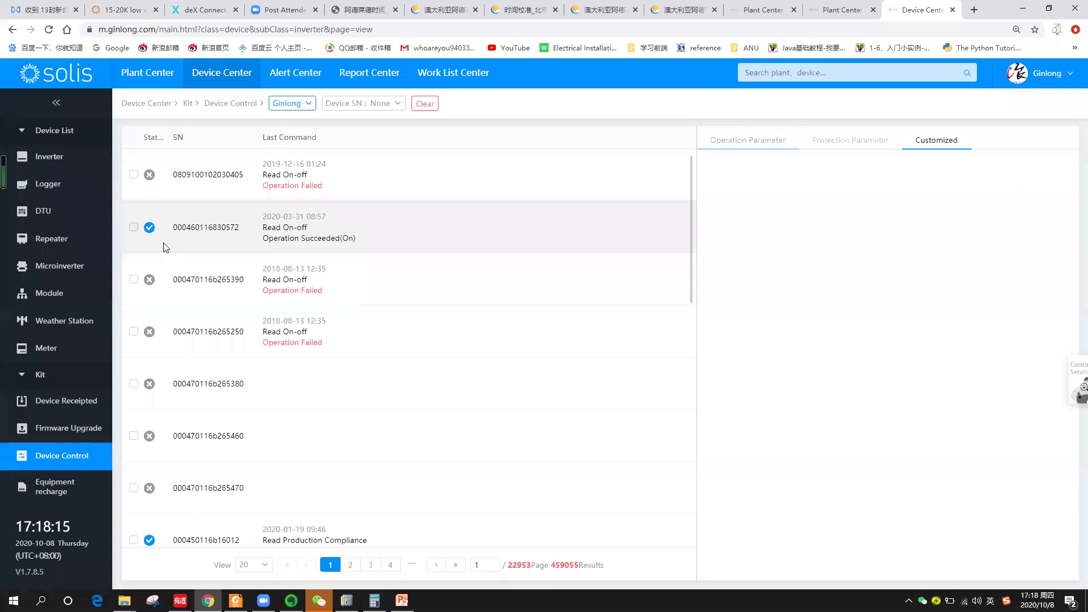
left_click(133, 227)
left_click(762, 141)
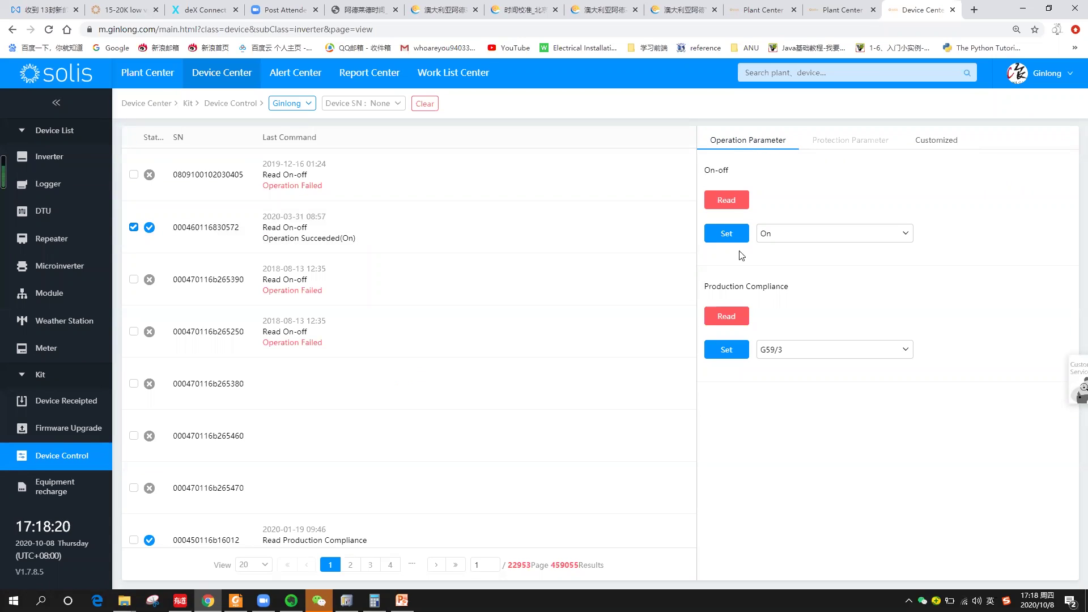
Review the On and Off choices for the inverter's On-off command and keep On selected
left_click(731, 233)
left_click(767, 237)
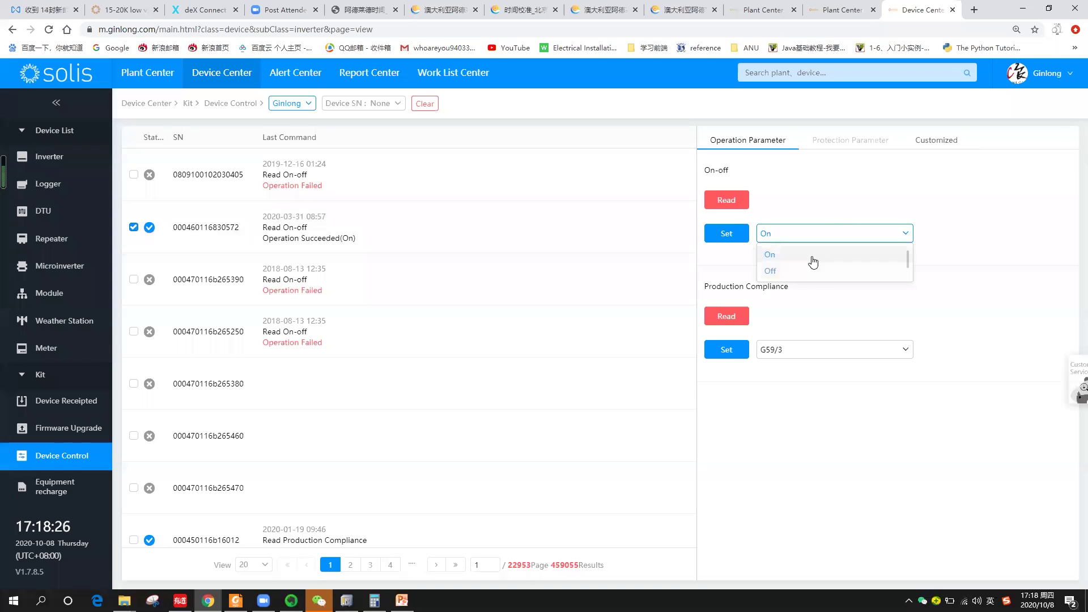
left_click(945, 269)
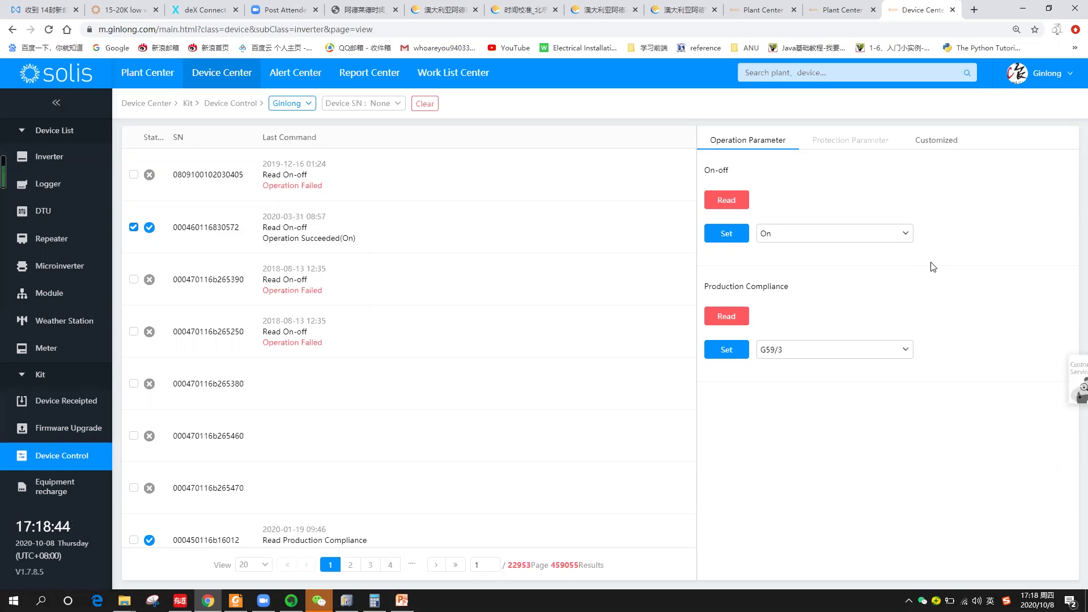
left_click(854, 239)
left_click(792, 255)
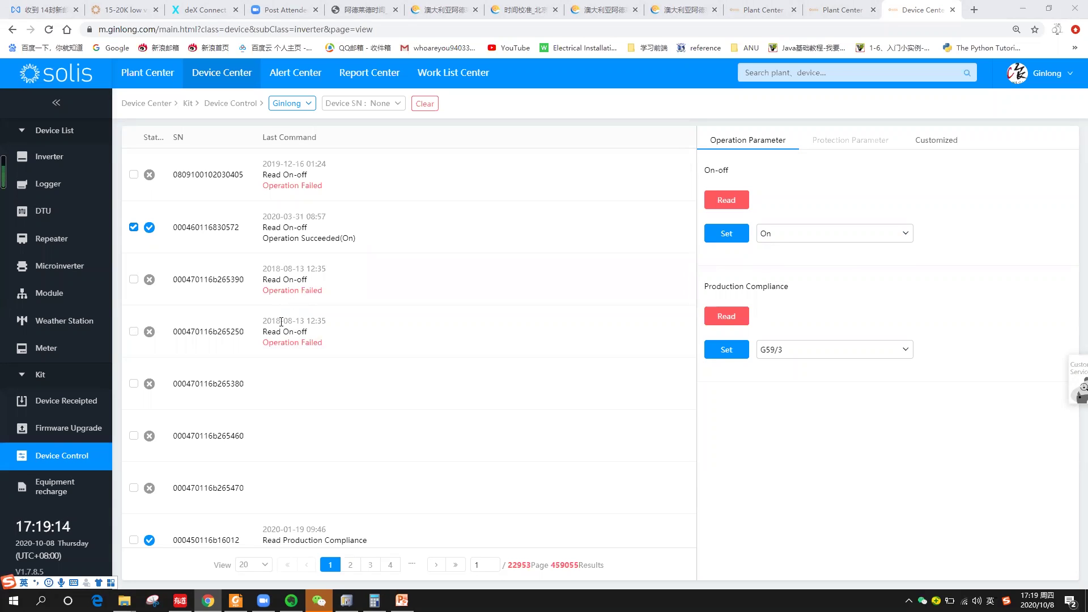
mouse_move(289, 294)
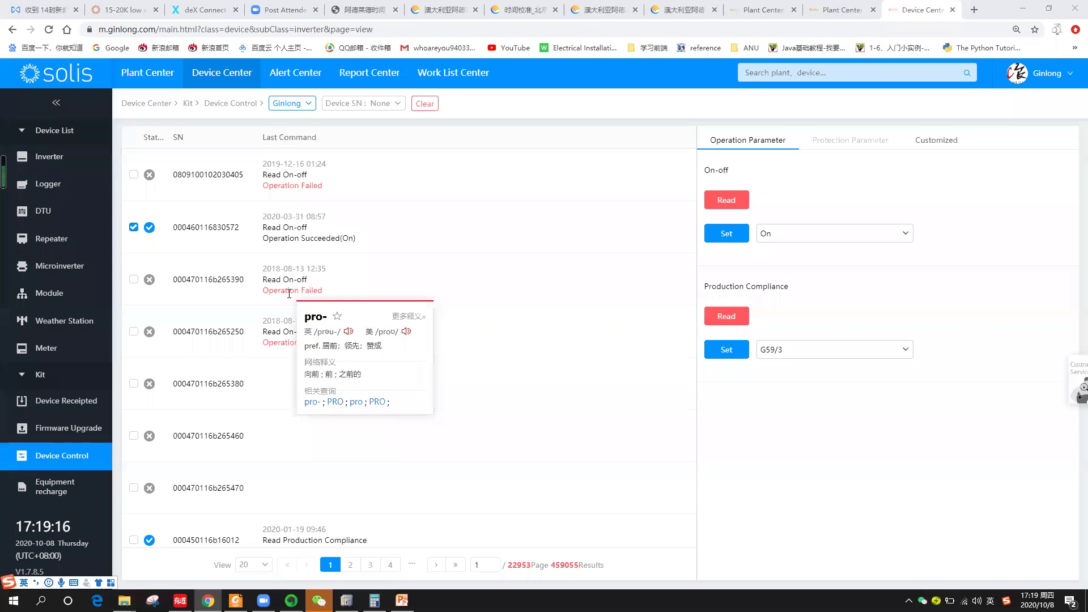
mouse_move(401, 282)
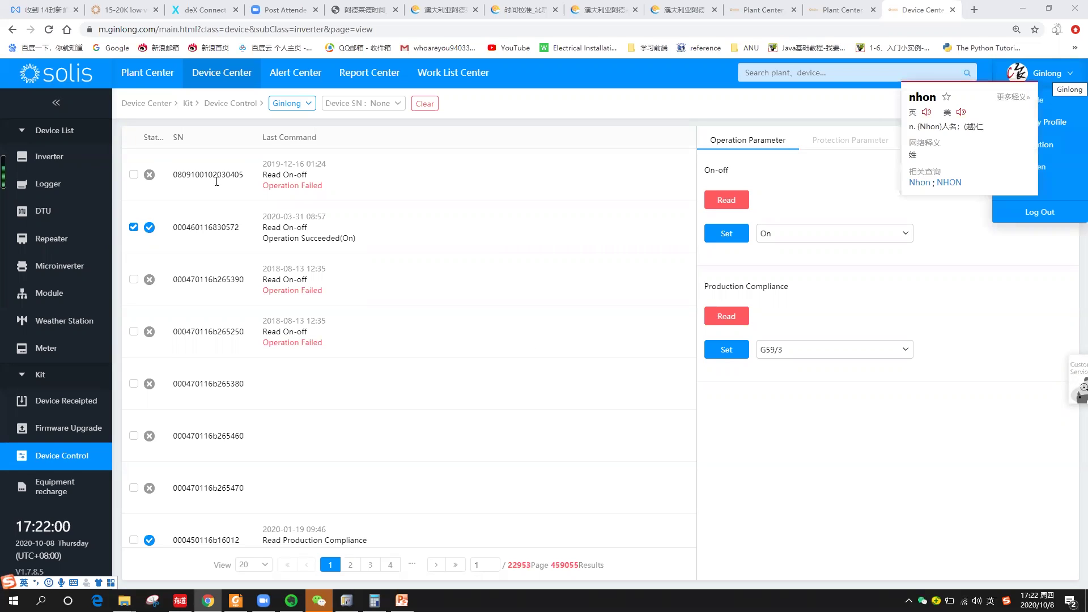
Open the first Park Gate House inverter from the Device Center's inverter list and go to its connected plant
left_click(47, 163)
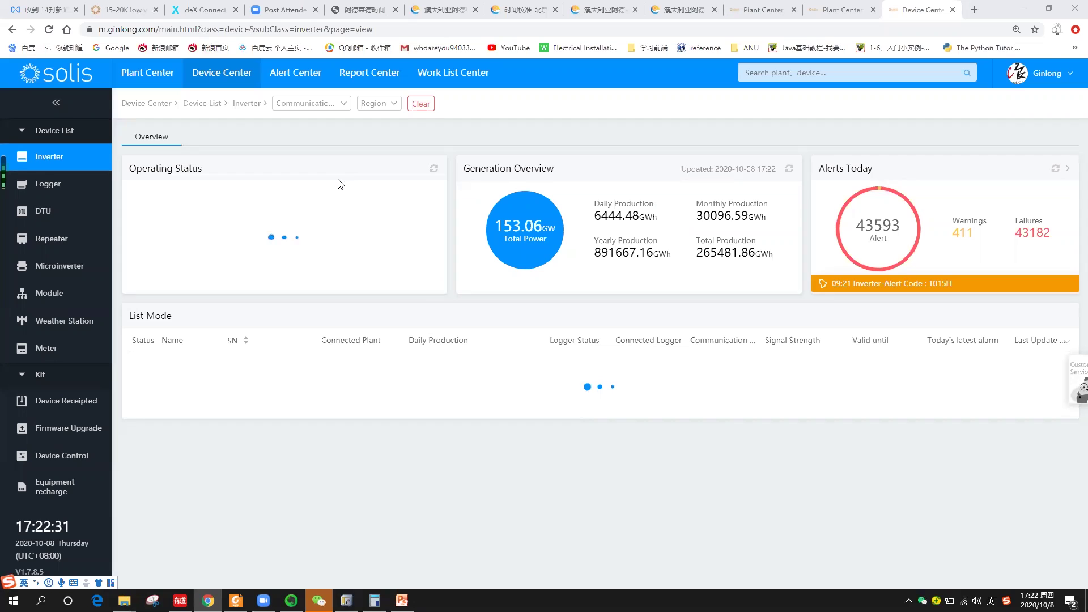
mouse_move(402, 290)
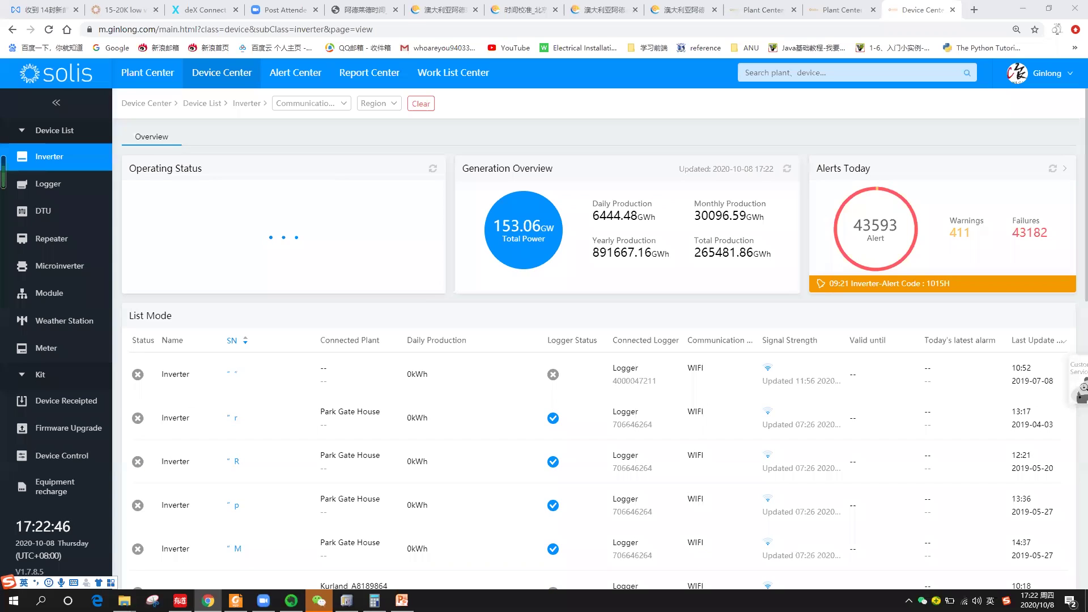
key("Caps_Lock")
key("Caps_Lock")
mouse_move(319, 599)
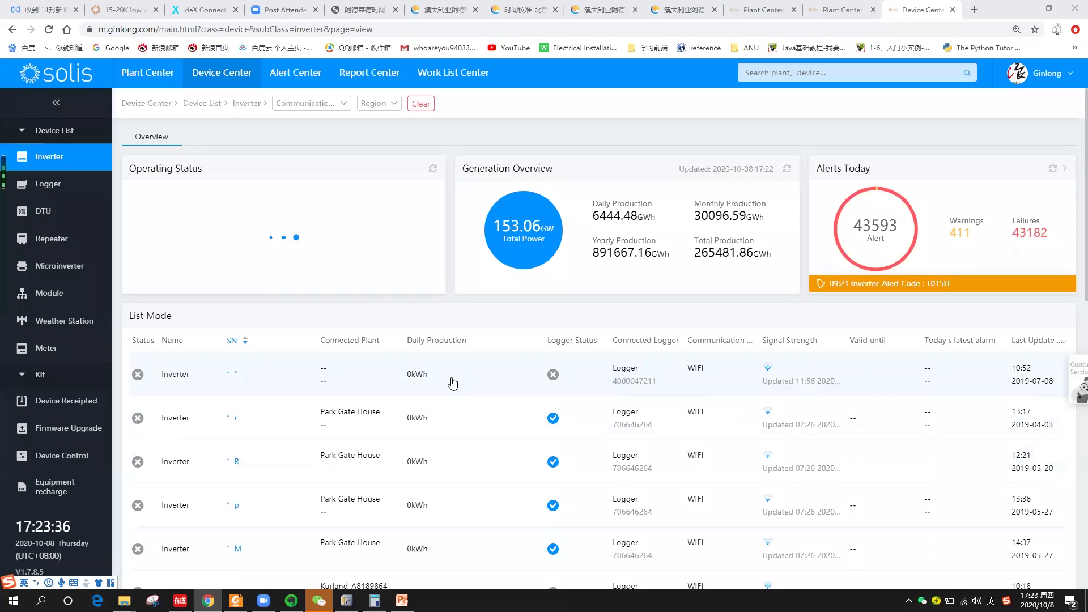
left_click(462, 422)
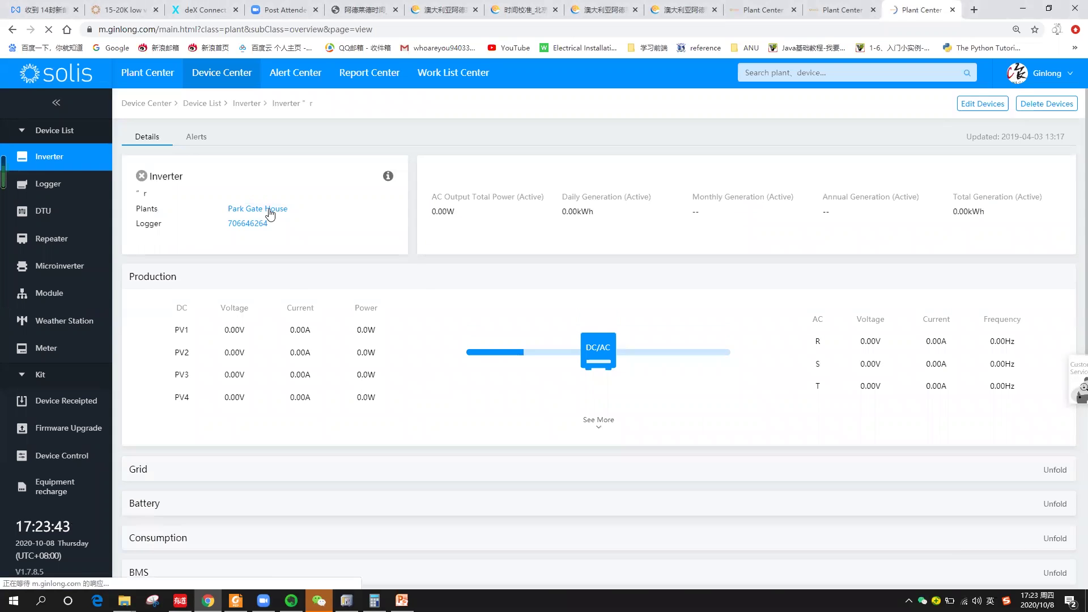
left_click(270, 210)
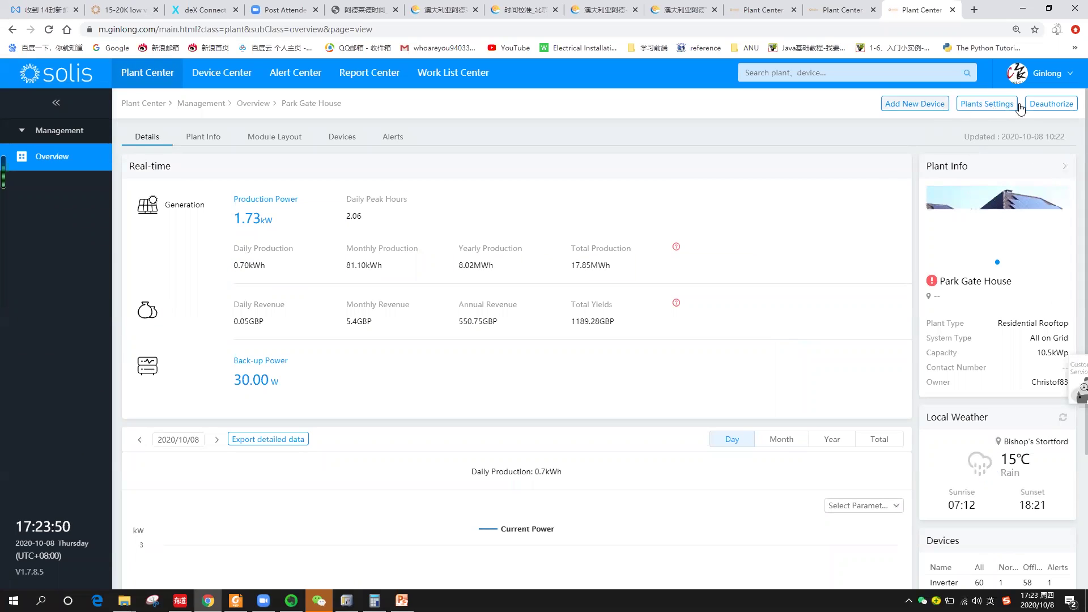
Review the Plants Settings of Park Gate House, close them and look over the plant's real-time details
left_click(986, 106)
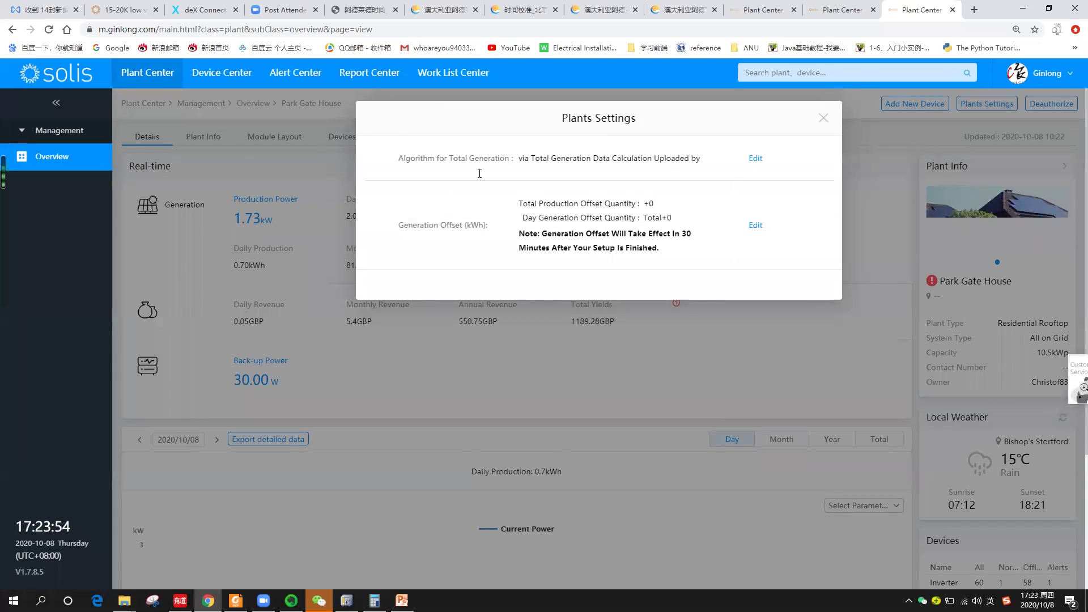
left_click(823, 118)
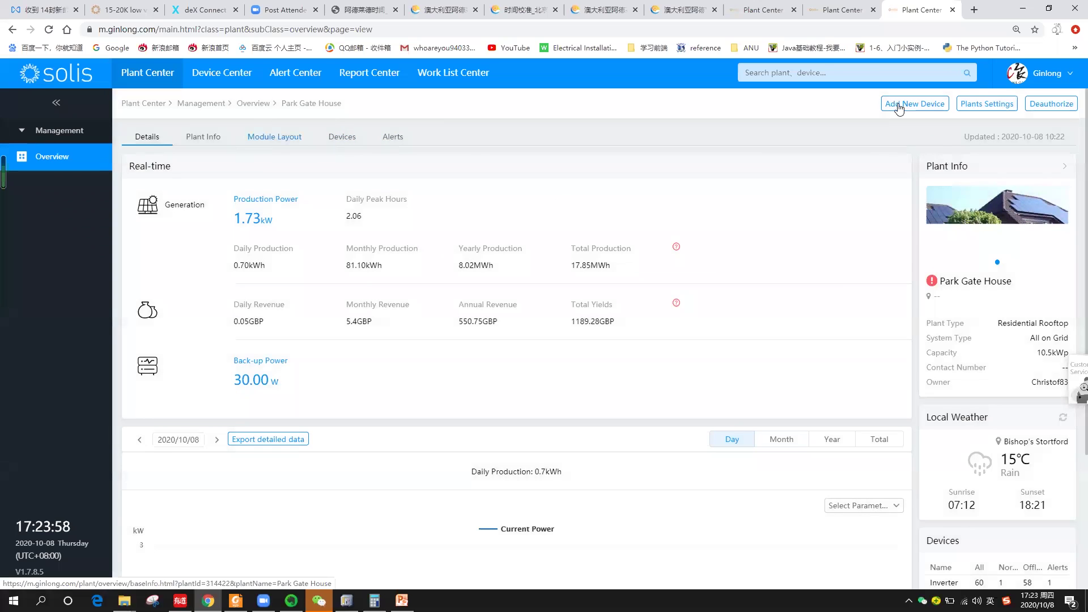
scroll(754, 236, "down", 3)
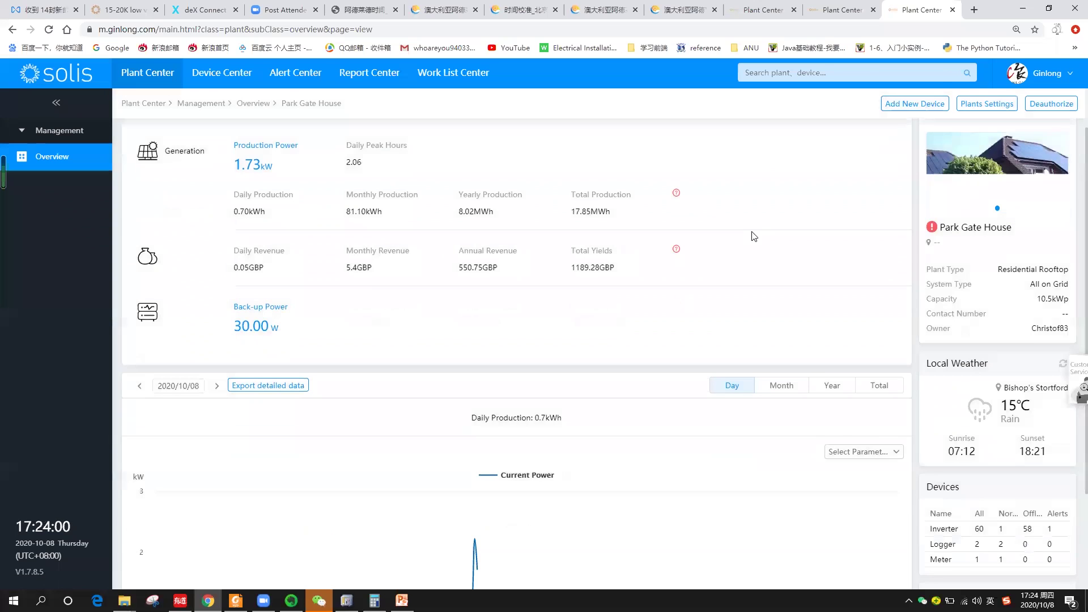
scroll(734, 226, "up", 3)
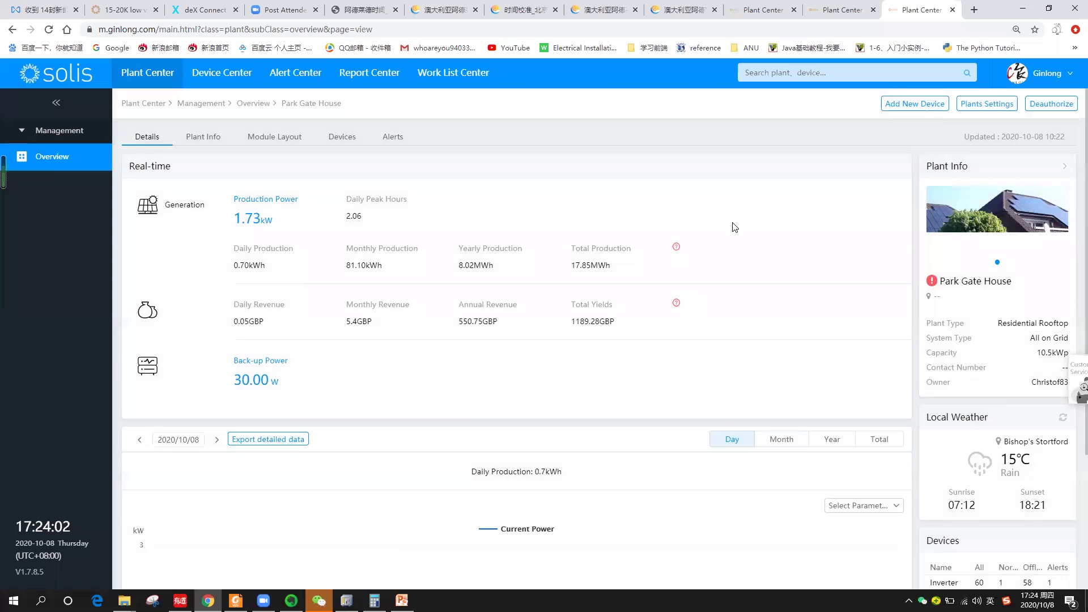
Review the Park Gate House plant info and the business accounts selectable as internal association user in Plant Correlation Details
left_click(1065, 166)
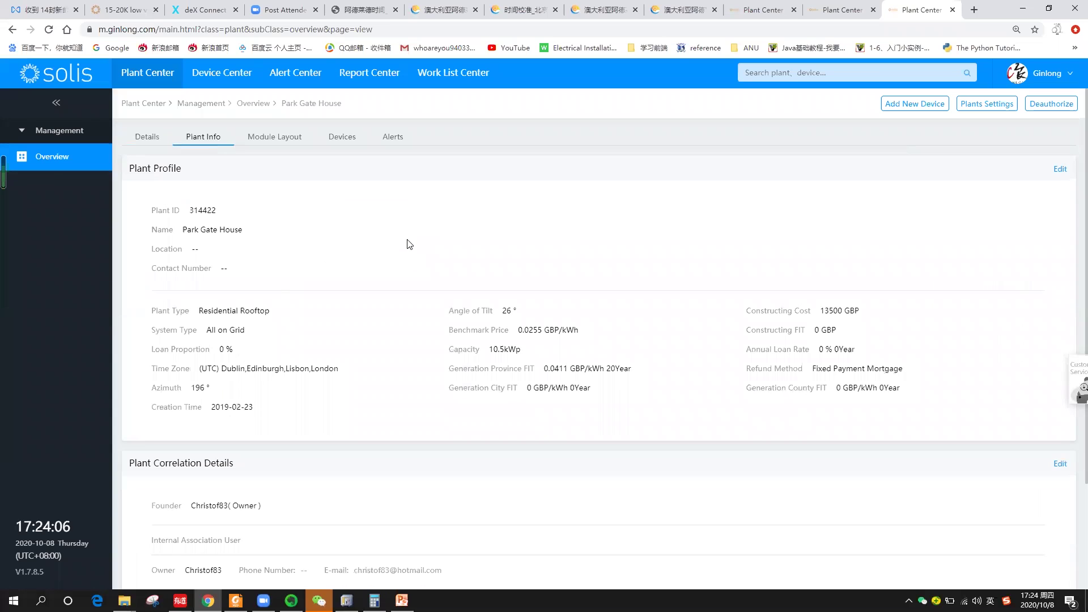
scroll(411, 246, "down", 3)
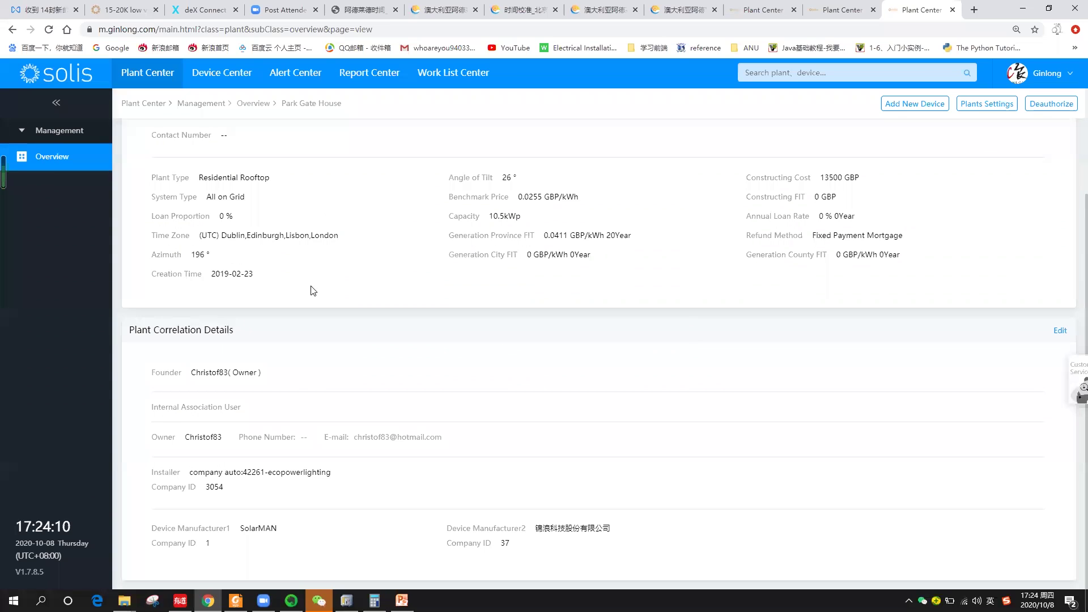
left_click(1059, 333)
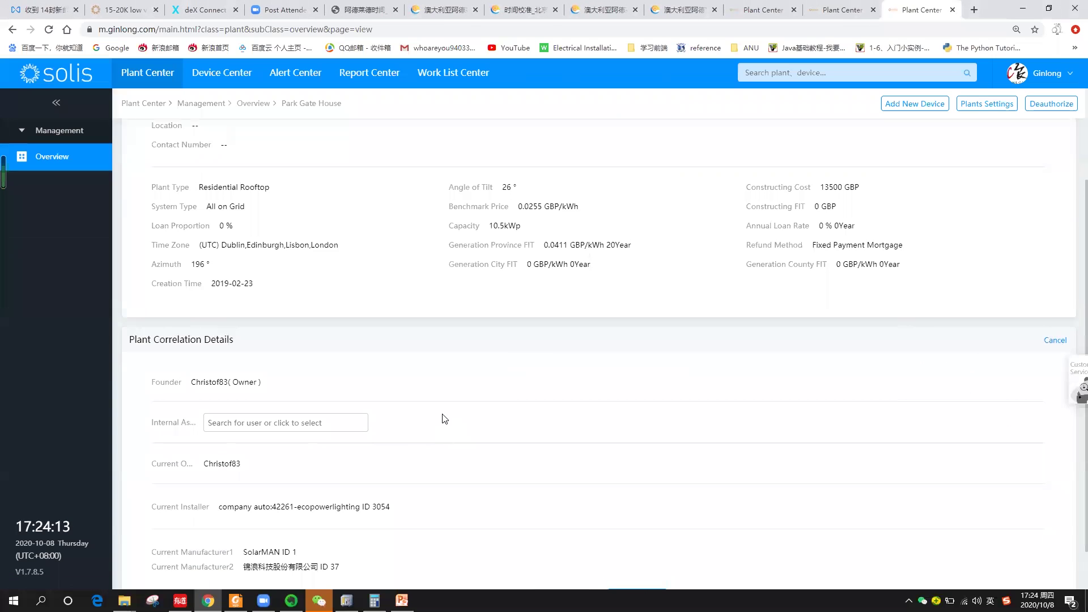
scroll(442, 416, "down", 1)
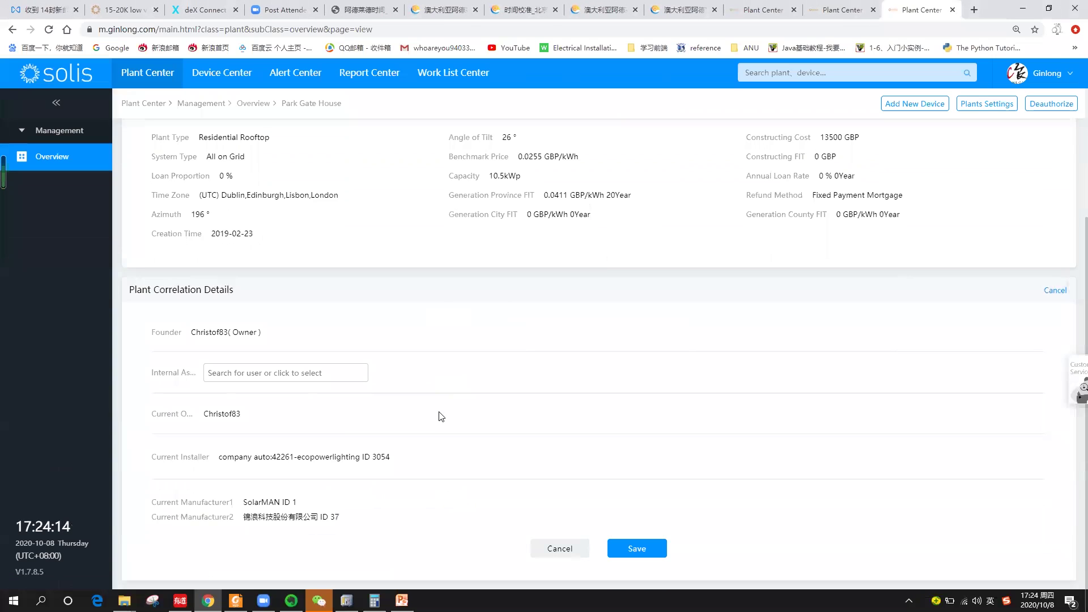
left_click(237, 374)
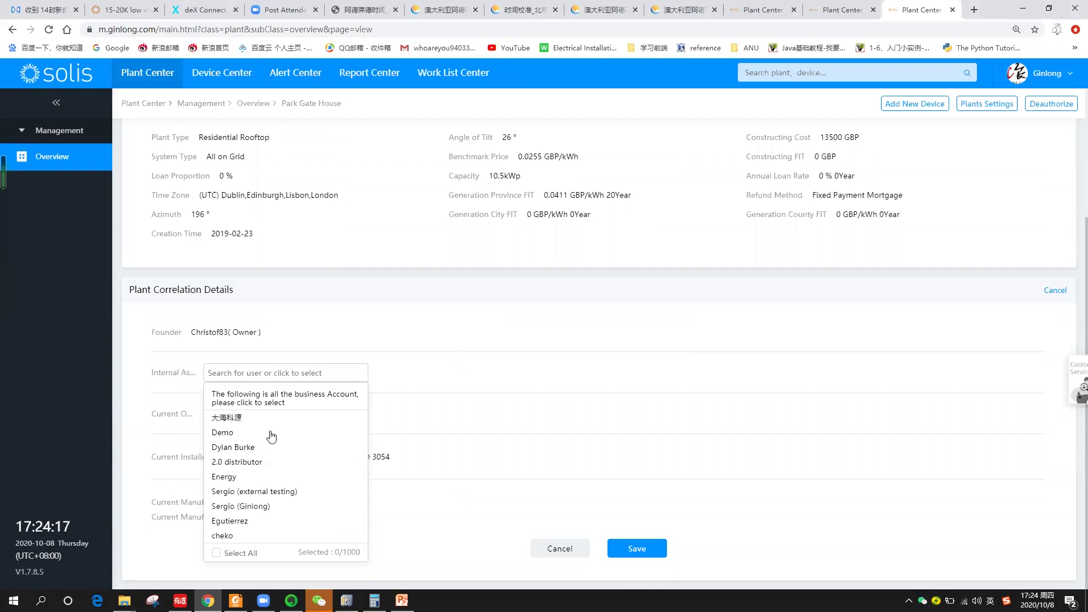
left_click(495, 321)
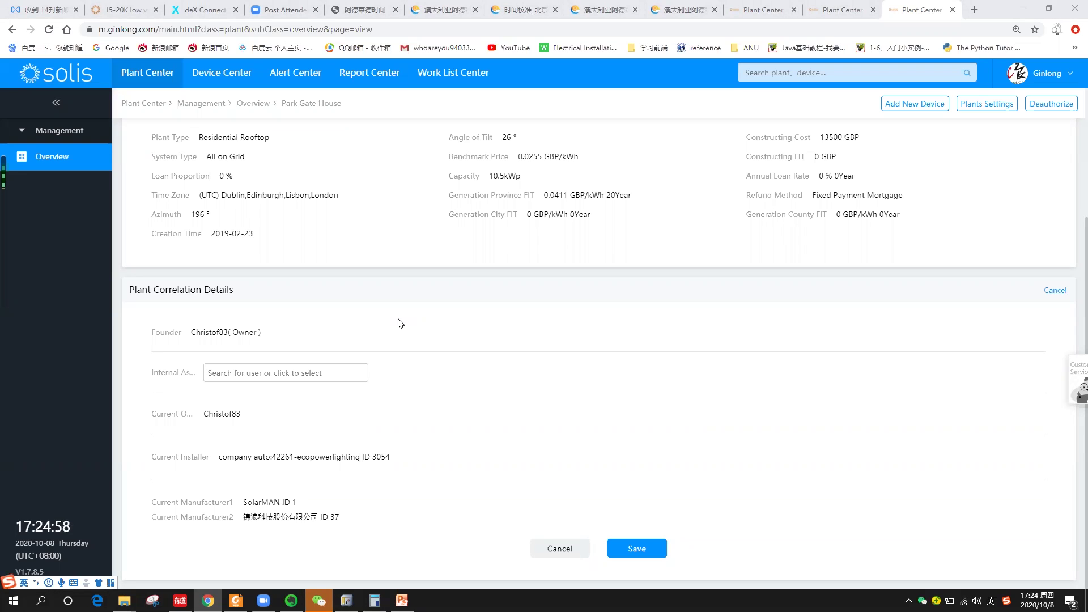
scroll(400, 323, "up", 3)
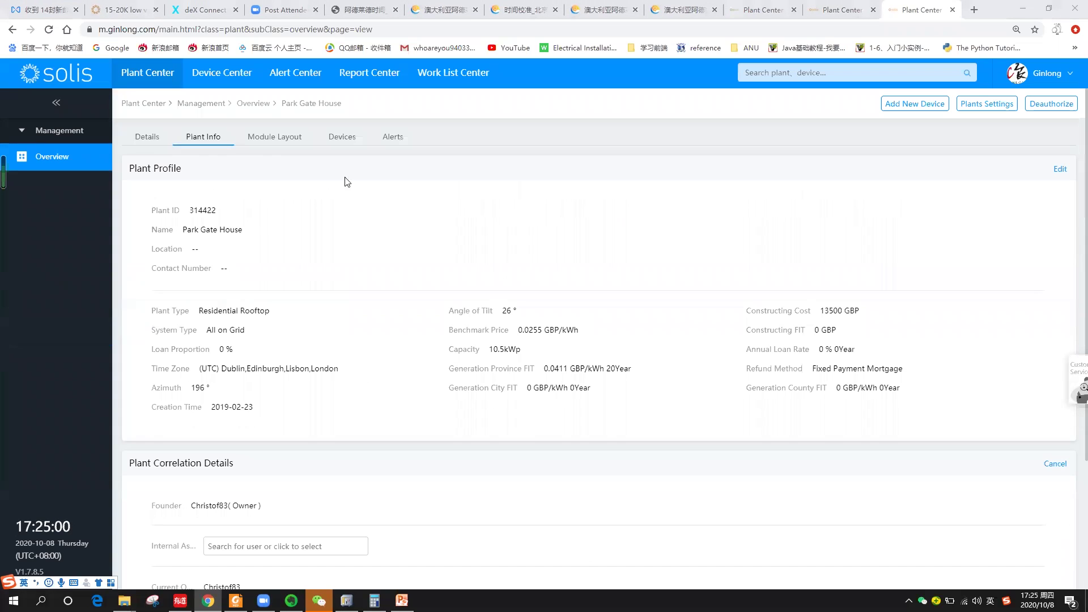
Show the inverters installed at the Park Gate House plant
left_click(343, 141)
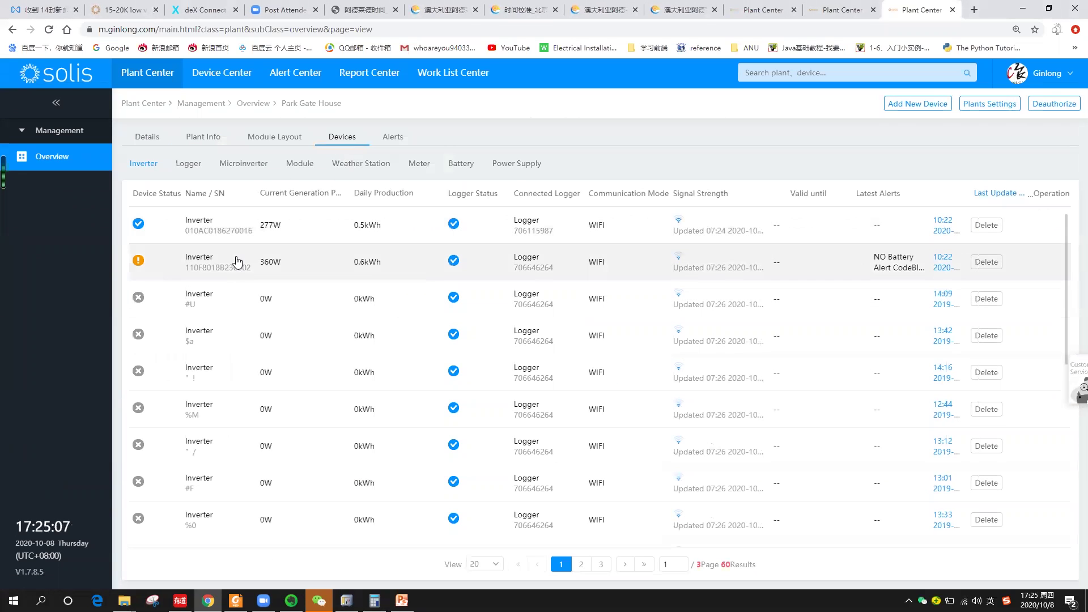
Bring up the Receipt form on the Device Center's Device Receipted page, review its selectable device types and move the form aside
left_click(235, 77)
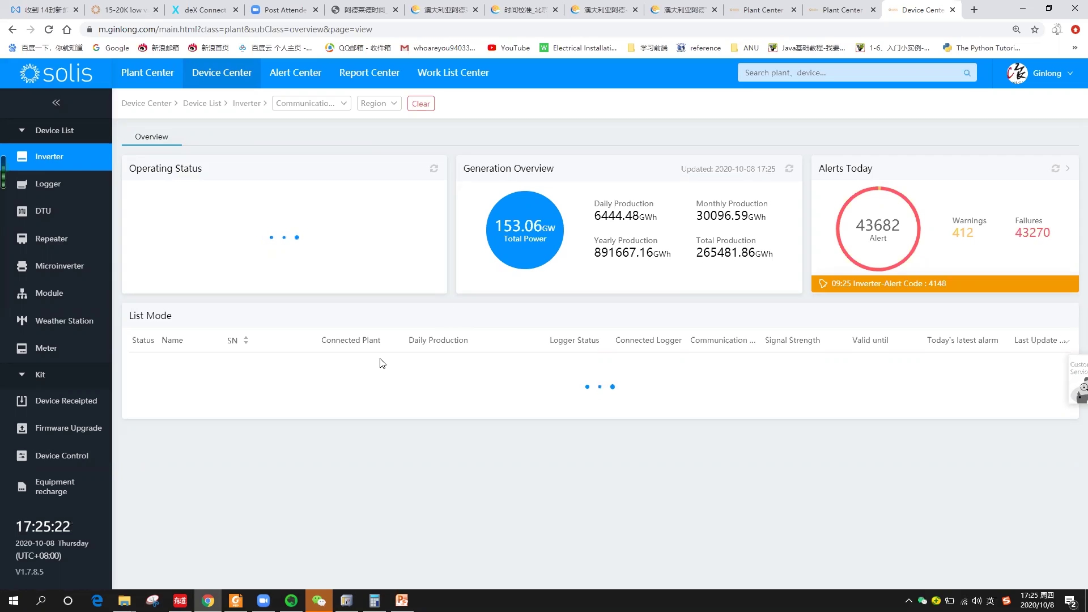
left_click(71, 403)
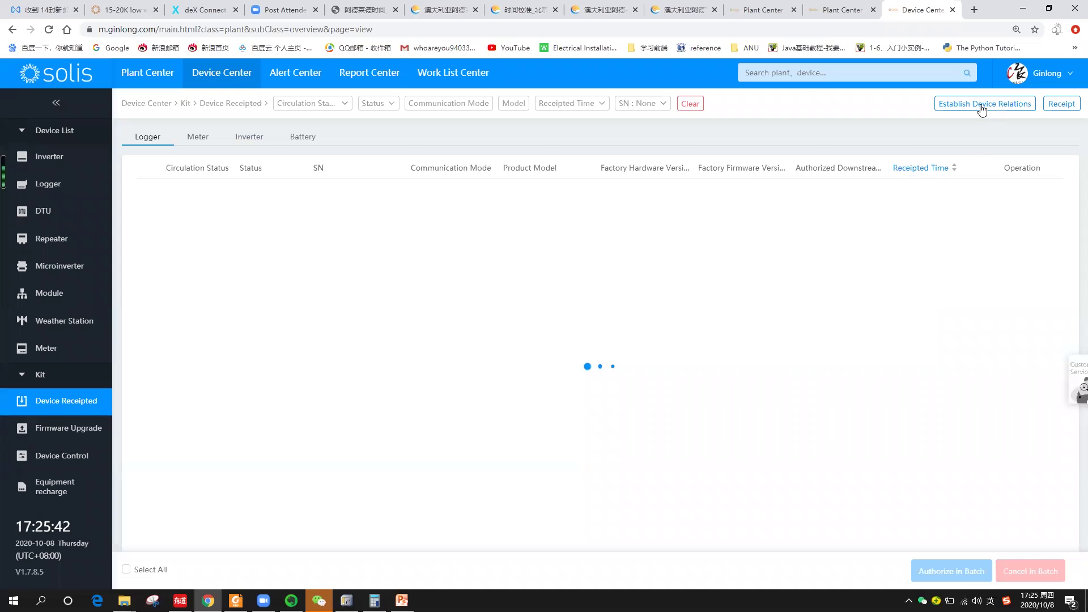
left_click(1070, 105)
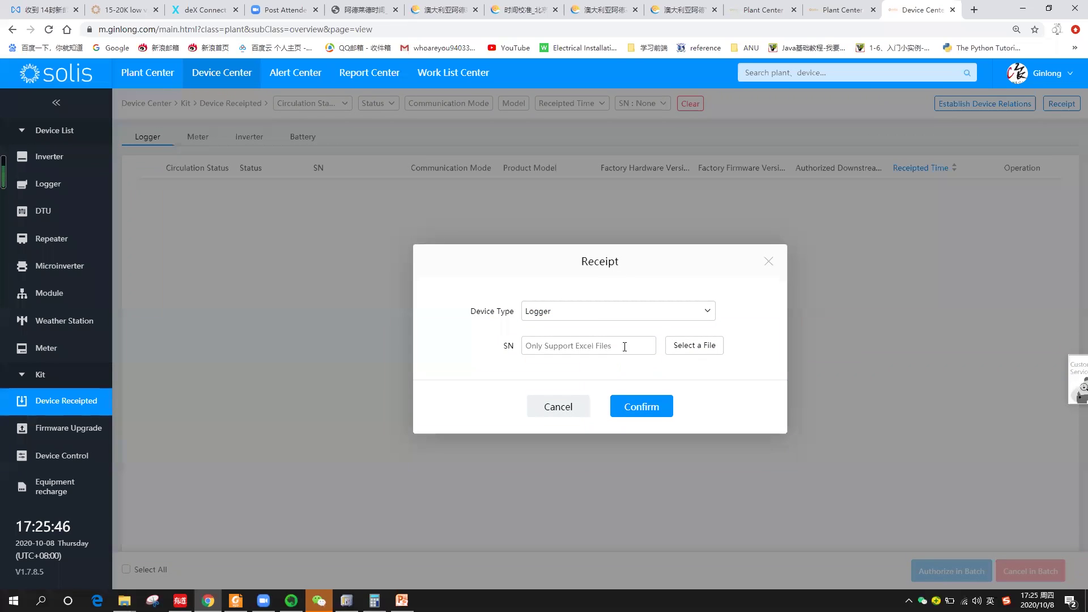
left_click(622, 314)
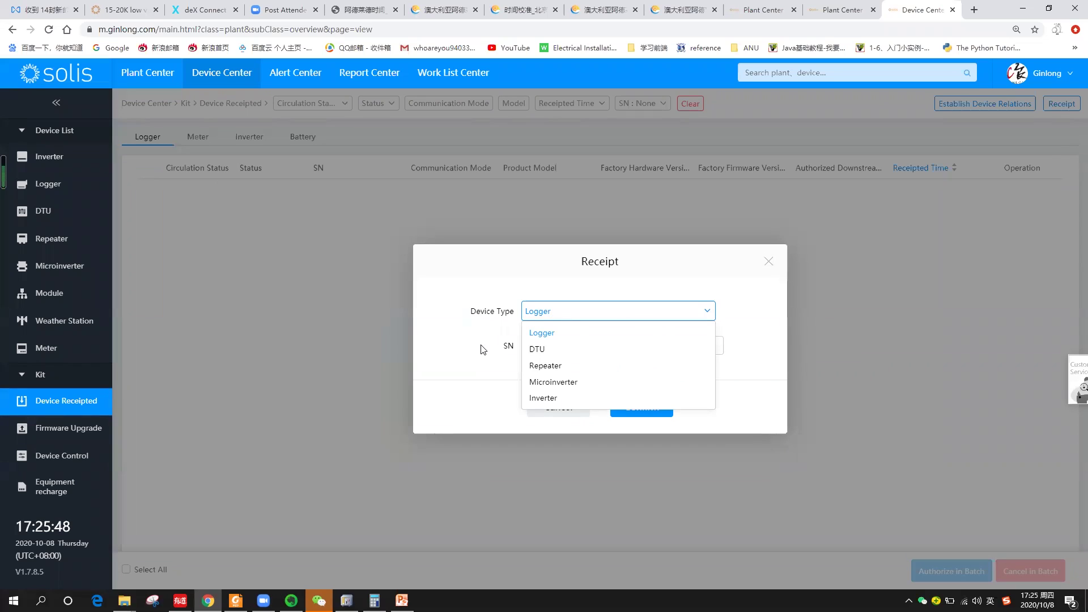
left_click(456, 363)
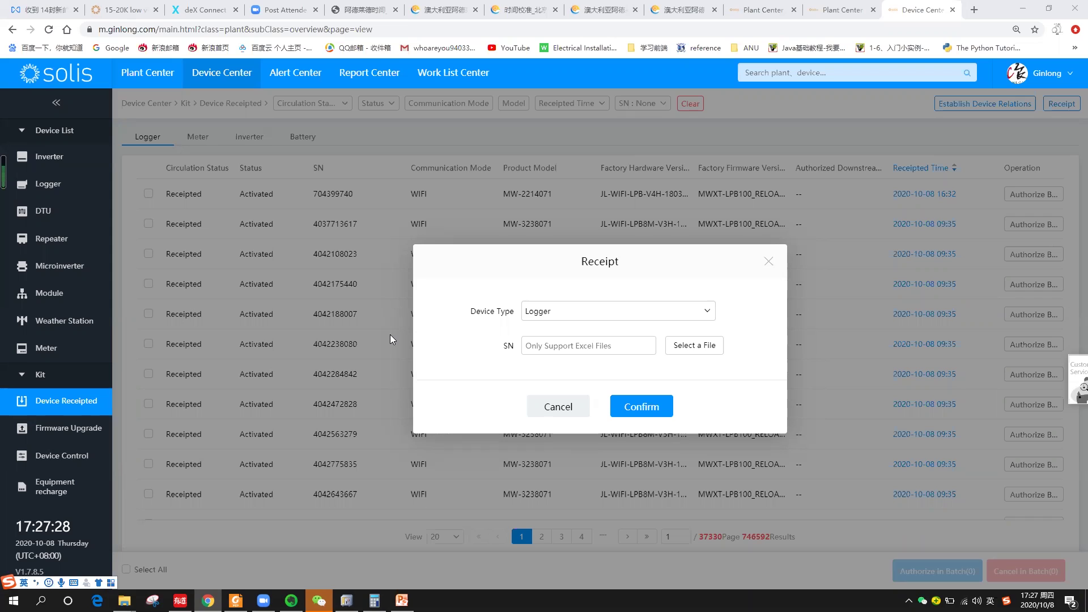
left_click_drag(640, 269, 830, 275)
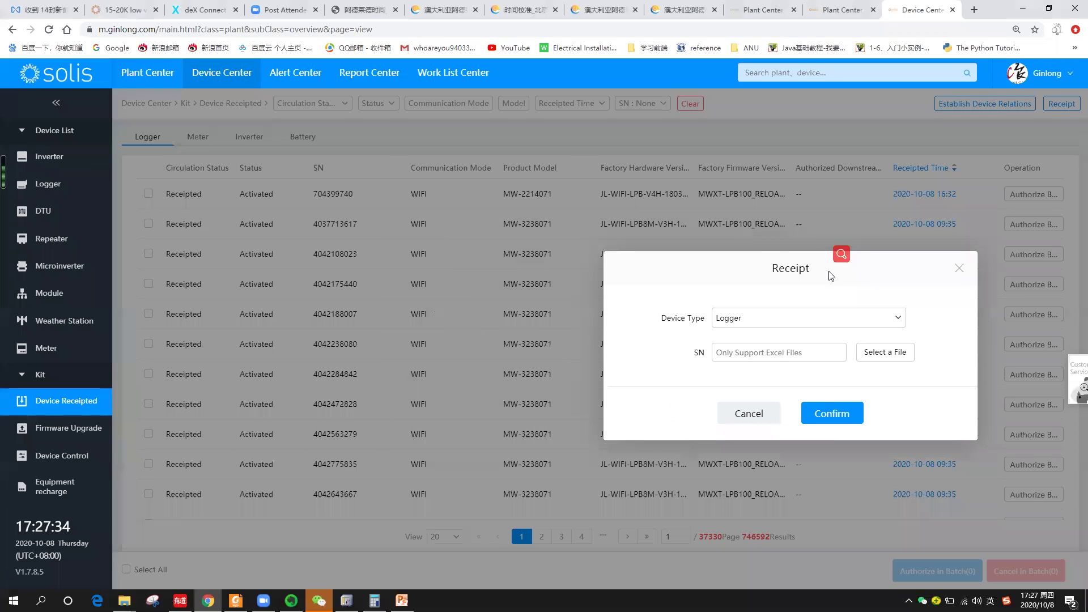